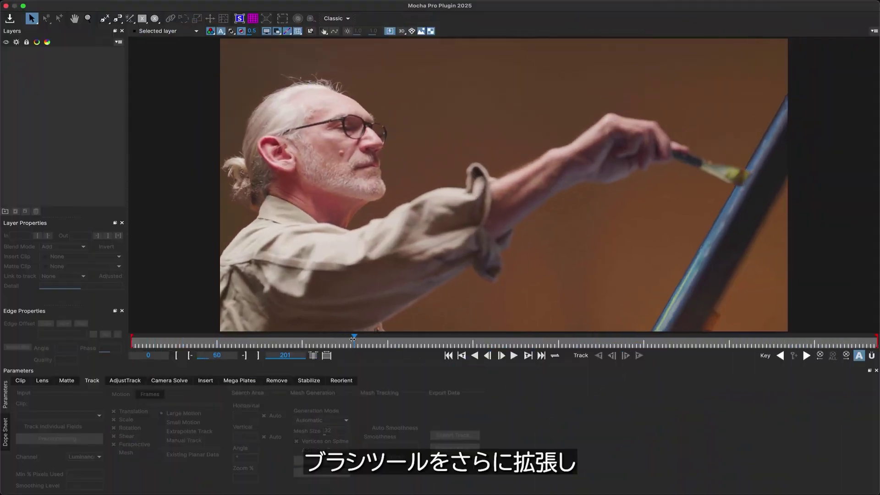
On frame 0, mask the painter's arm from one Object Brush point and convert it to a spline.
drag(253, 336, 123, 324)
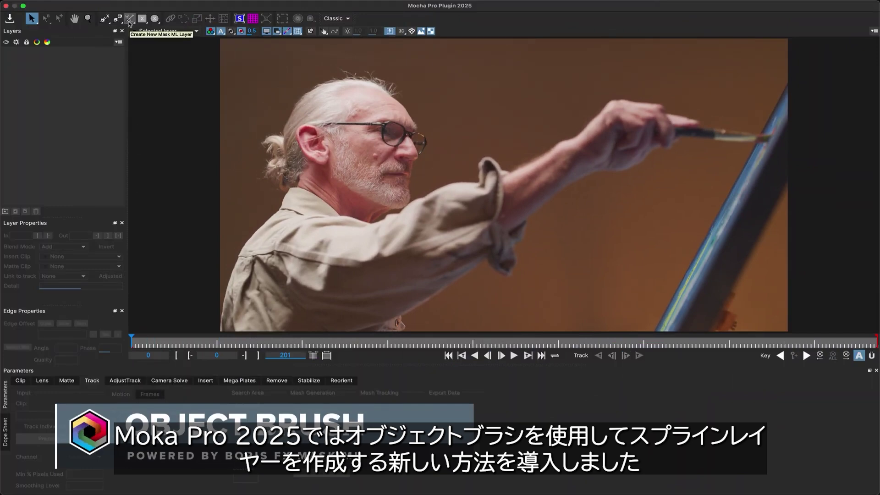
click(575, 164)
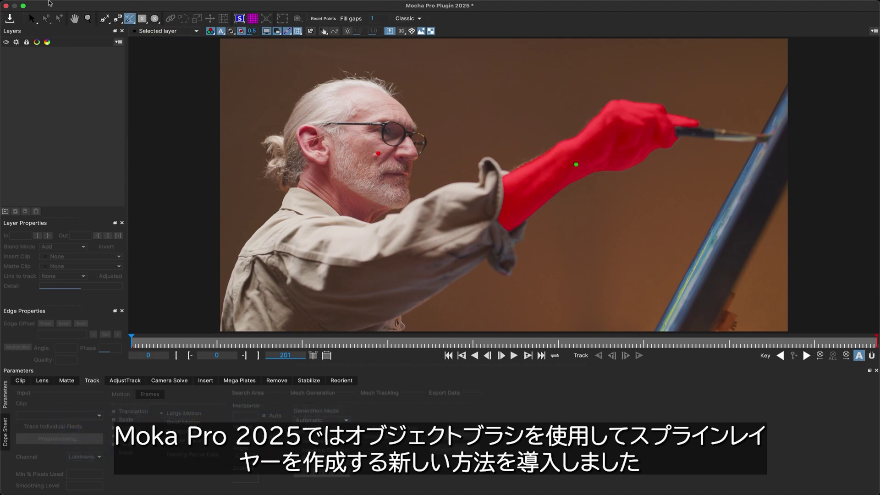
click(32, 18)
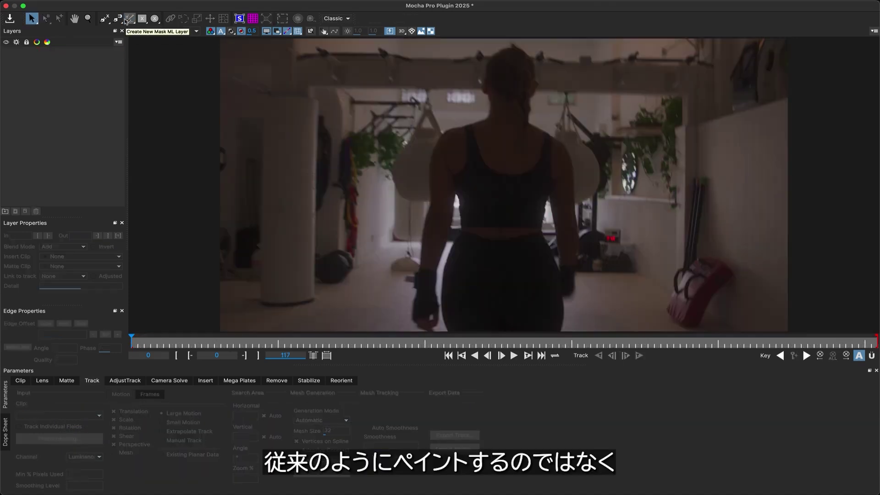
Mask the woman's top, hoodie and both hoodie arms with Object Brush points, excluding her hands.
click(127, 21)
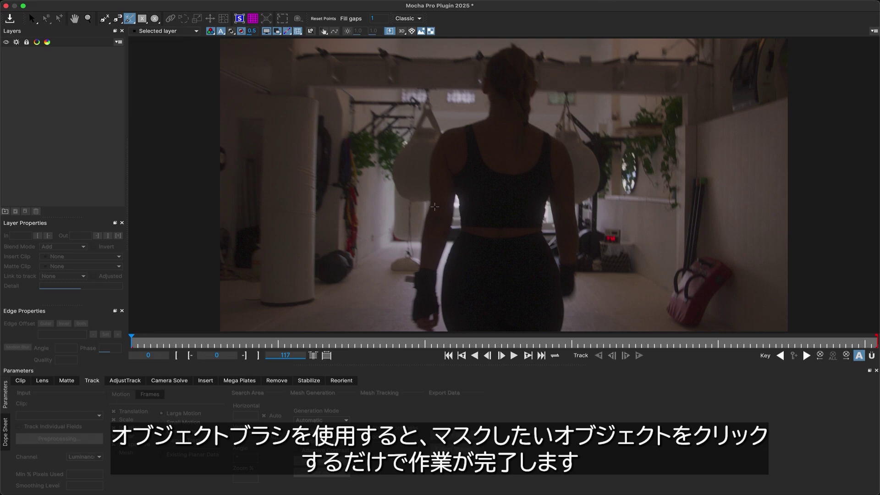
click(496, 181)
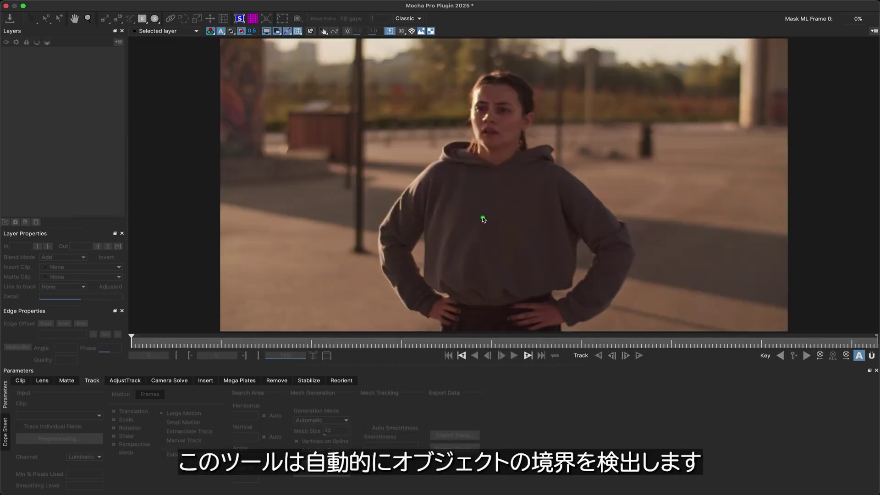
click(483, 217)
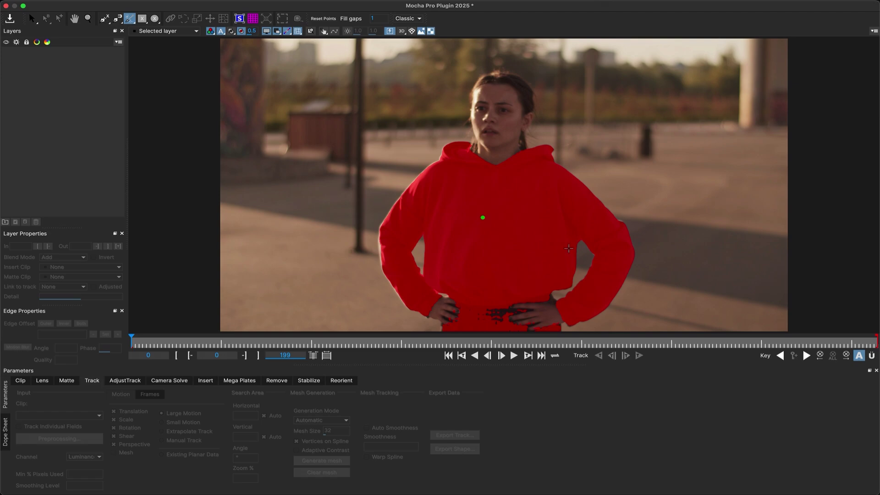
click(601, 230)
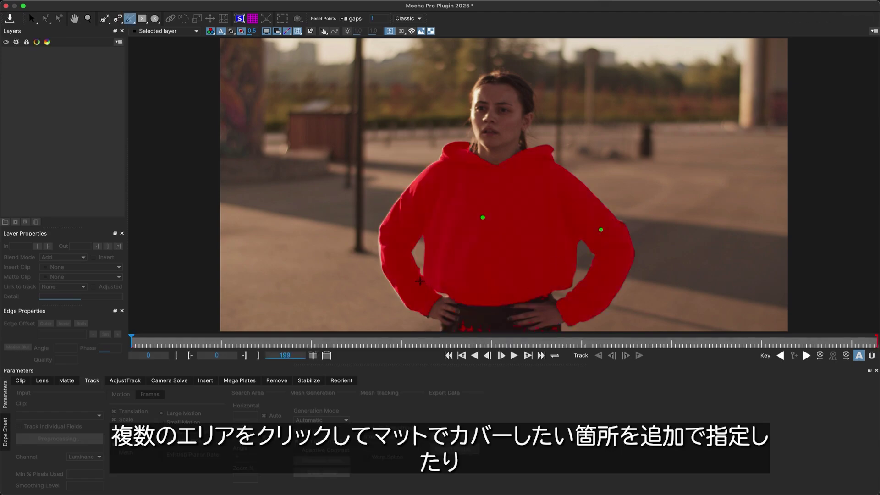
click(397, 246)
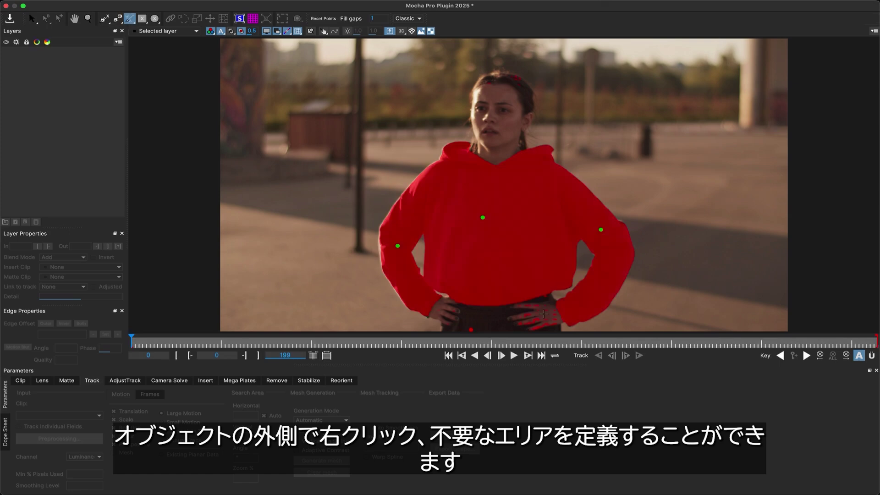
right_click(544, 314)
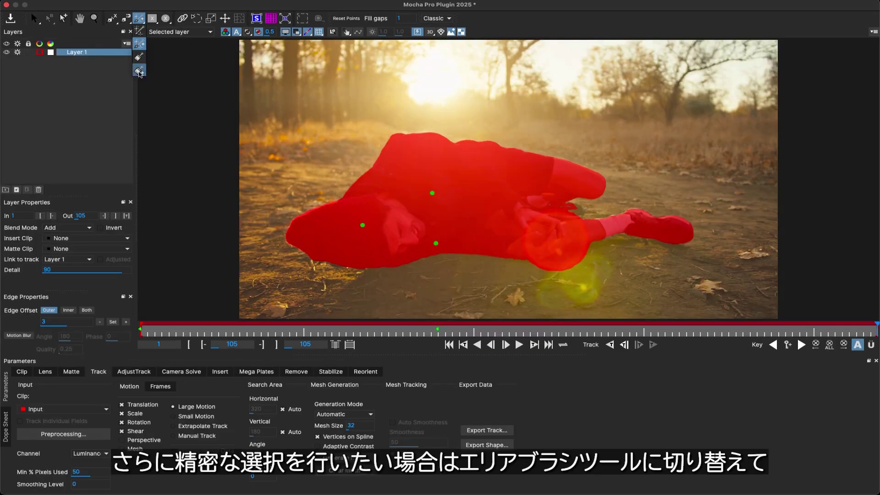
Paint the lying woman's mask with the Area Brush and convert it into a spline.
click(139, 71)
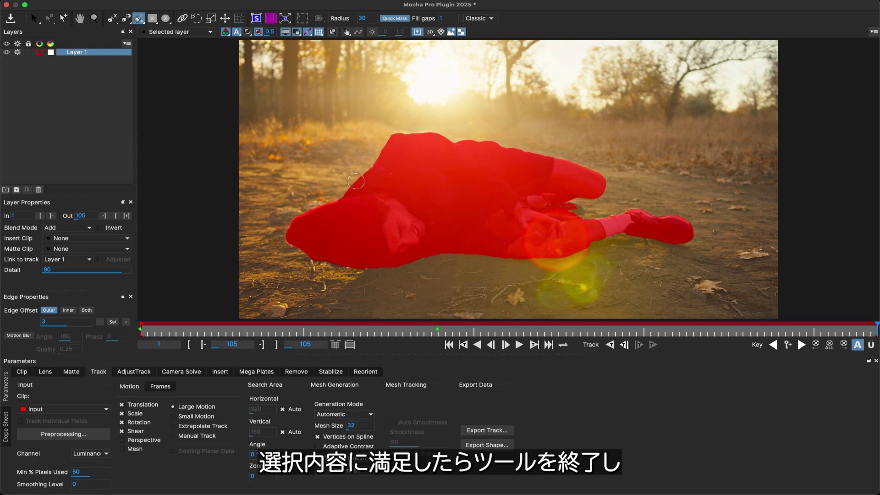
click(33, 19)
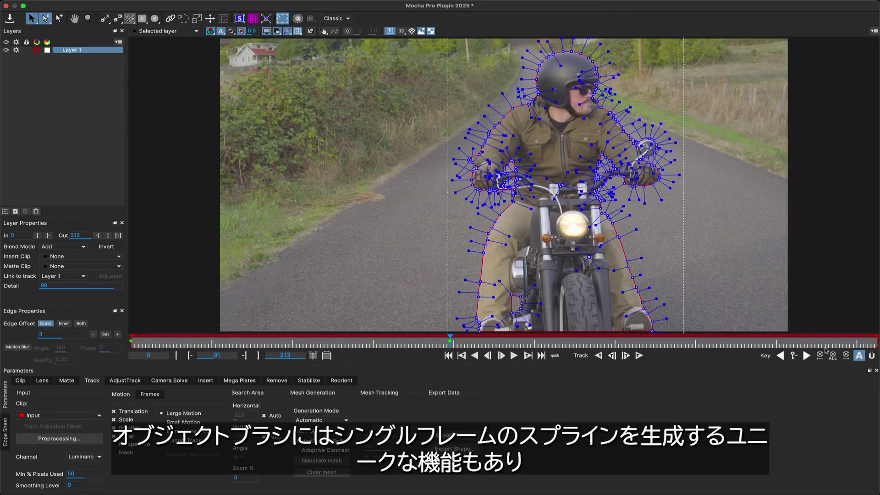
Back near the clip start, convert the woman's red mask to a spline, then scrub back through earlier frames.
drag(450, 339, 129, 352)
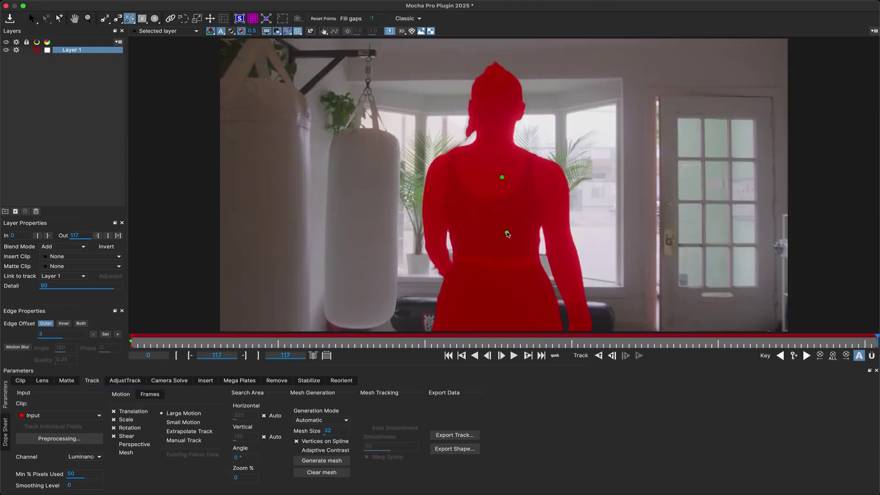
click(32, 18)
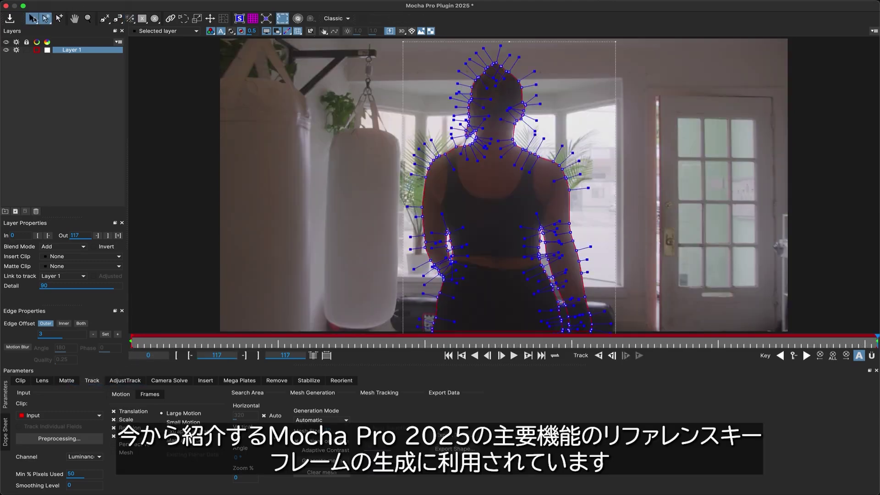
drag(875, 340, 513, 346)
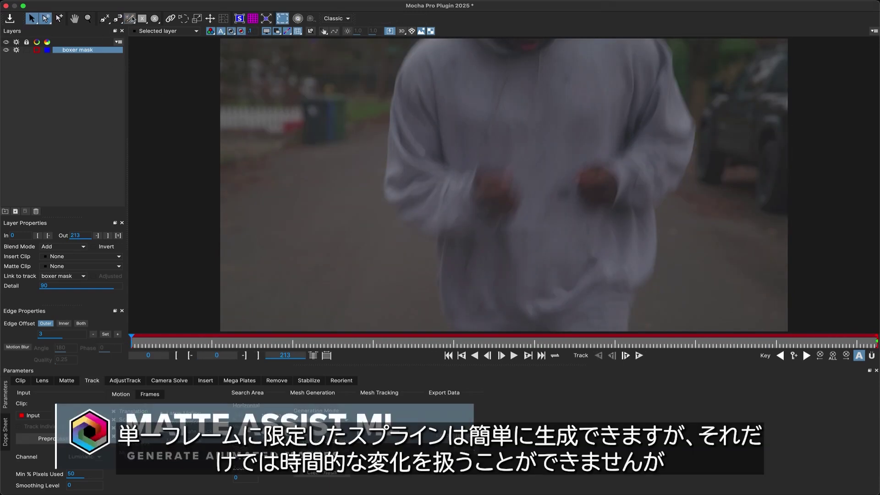
Mask the boxer's hoodie from one point, convert it to a spline, and scrub forward.
click(531, 141)
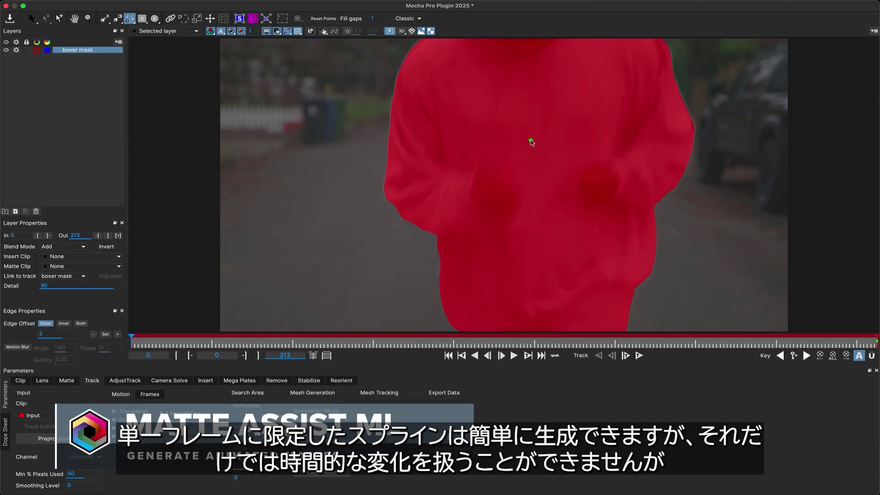
click(33, 20)
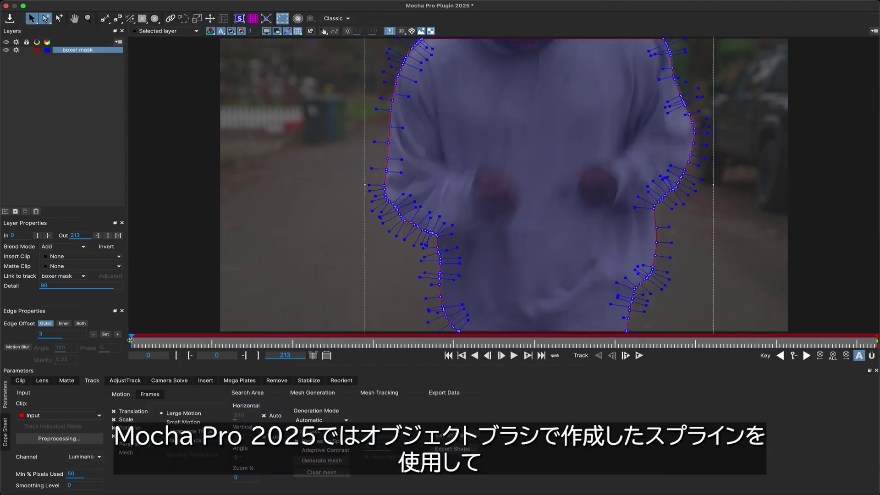
drag(131, 339, 114, 347)
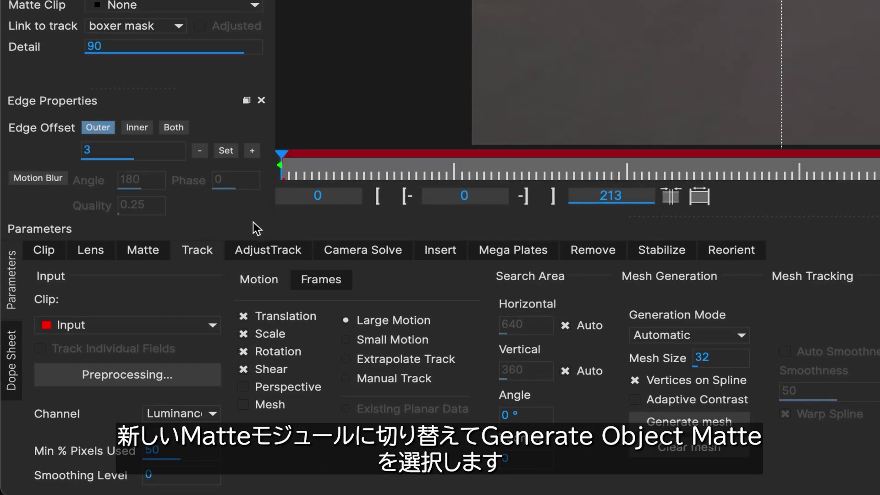
Enable Generate Object Matte in the Matte tab and render the boxer's matte forward through the clip.
click(142, 251)
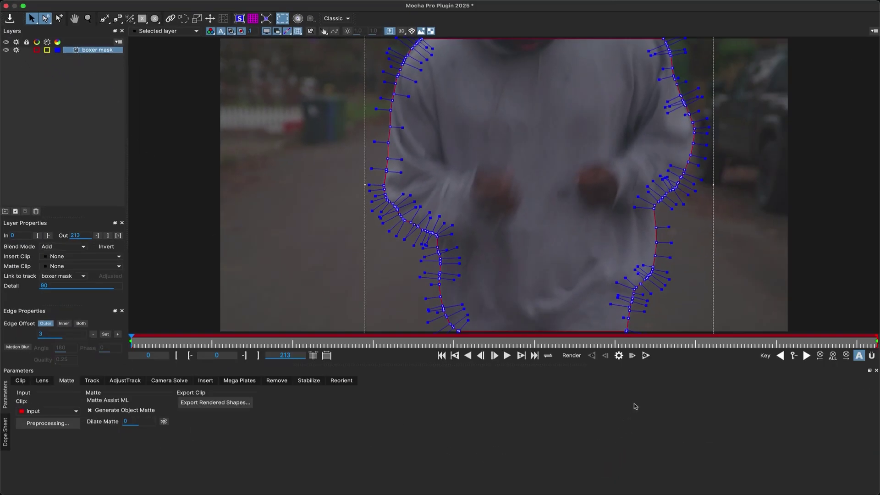
click(645, 357)
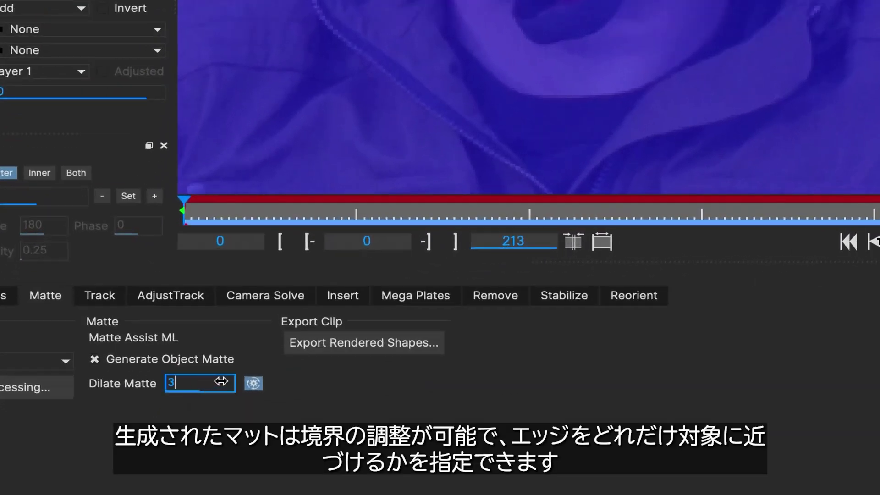
Increase the Dilate Matte value, then apply the Mocha matte to the couch layer.
drag(271, 380, 321, 384)
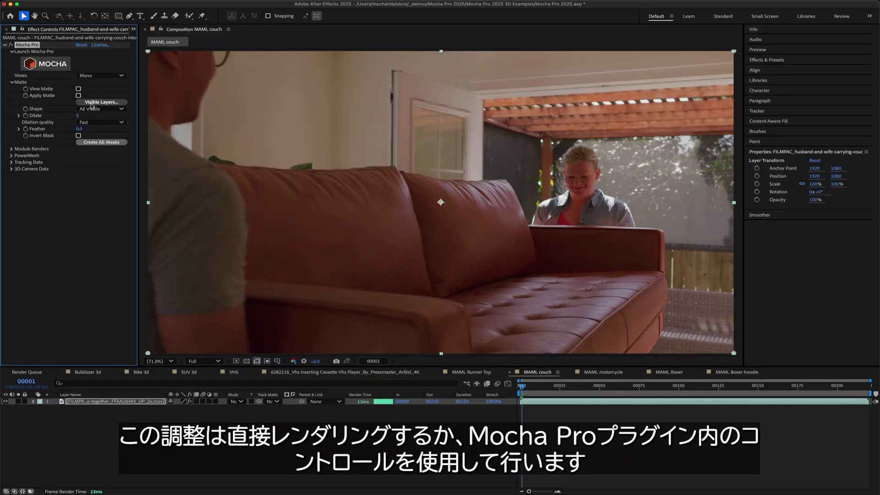
click(79, 95)
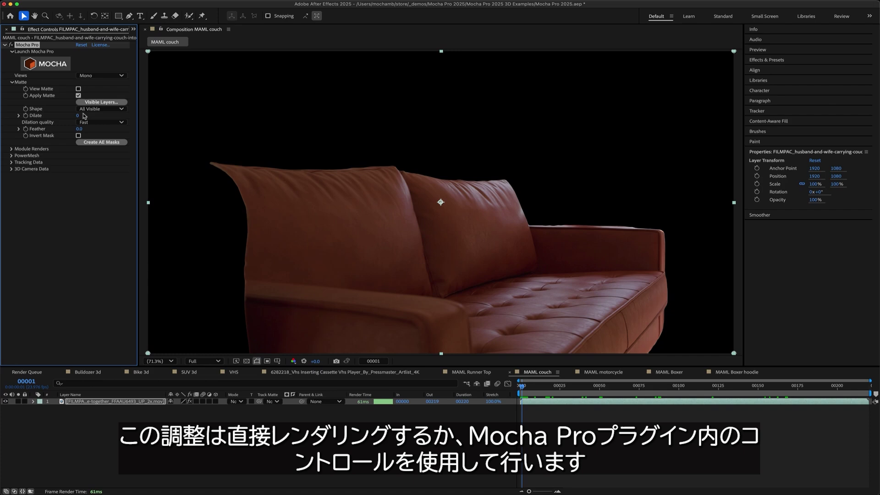
Drag the Dilate values up to expand the couch and hoodie mattes outward.
drag(83, 116, 96, 114)
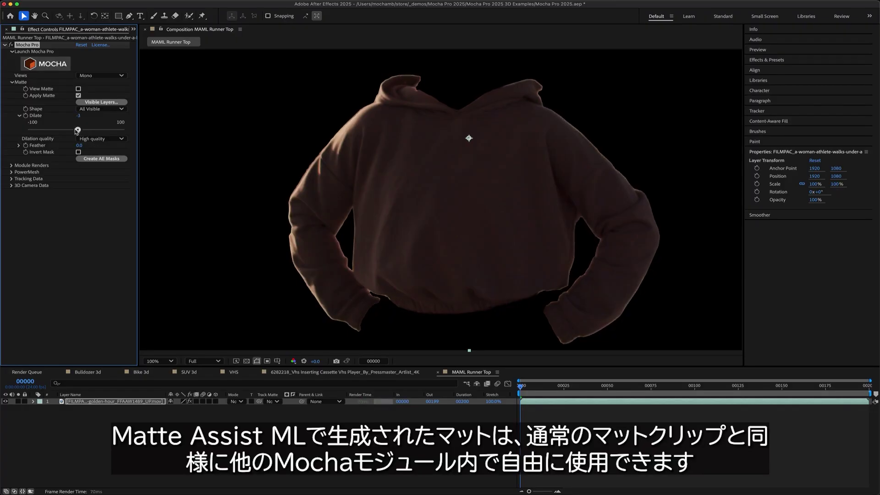
drag(73, 130, 95, 130)
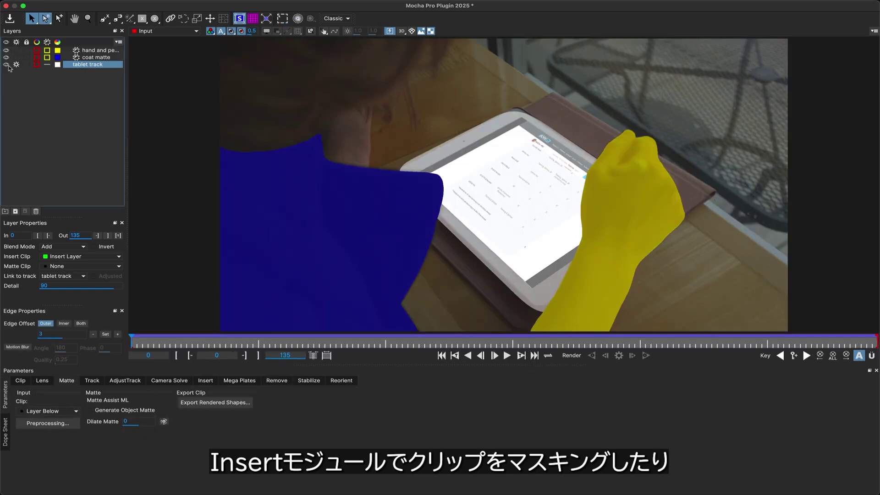
Play the tablet clip to check its hand and coat mattes over time.
key(space)
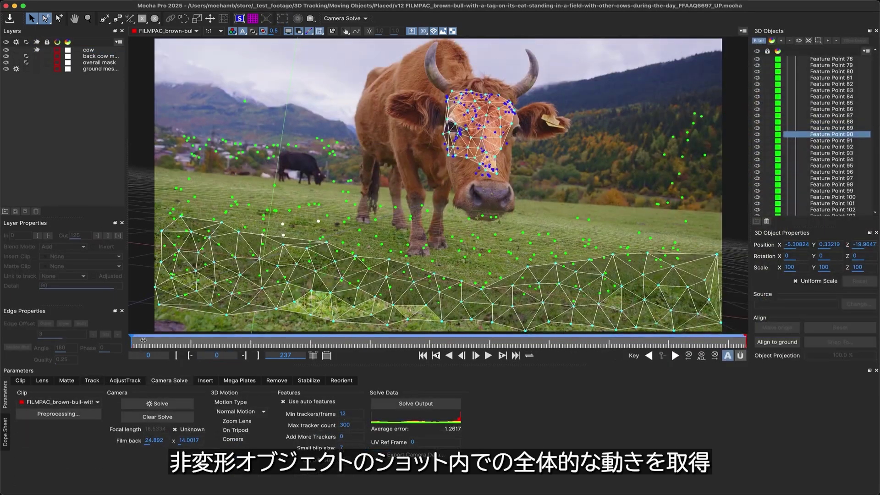
Scrub the cow's Camera Solve 3D view back and forth, then select the moving car group.
drag(143, 340, 784, 368)
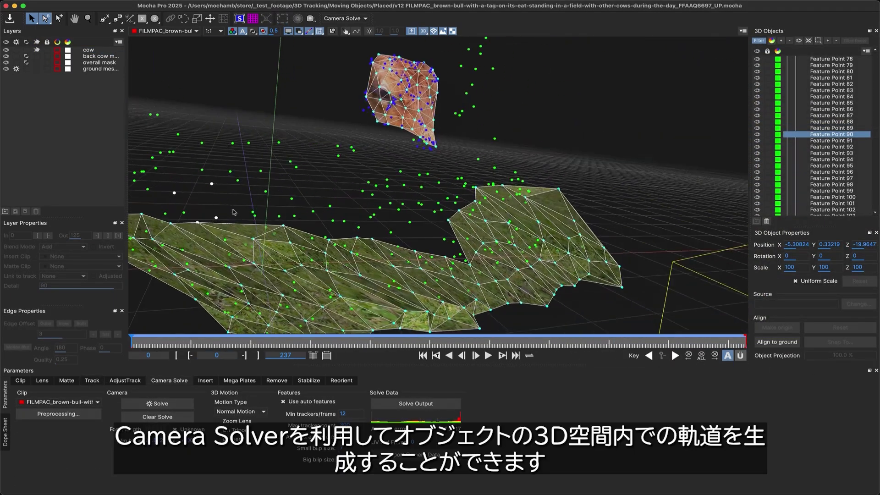
drag(509, 347, 710, 343)
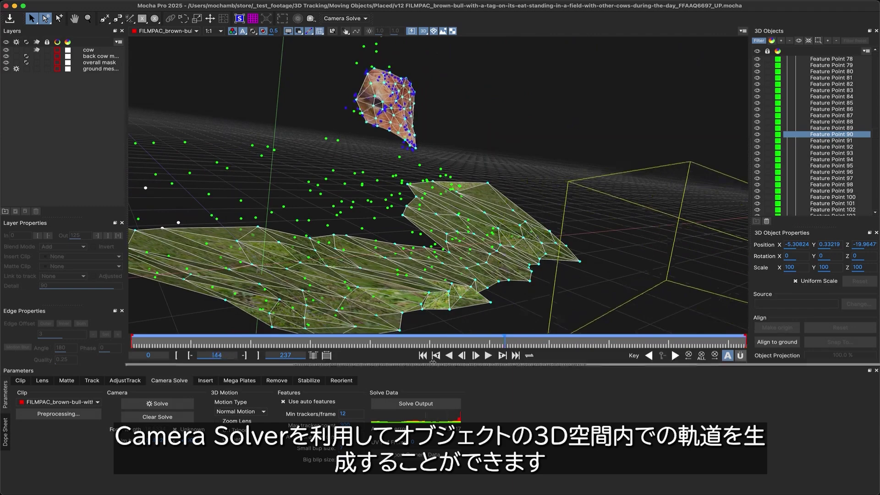
drag(505, 343, 184, 343)
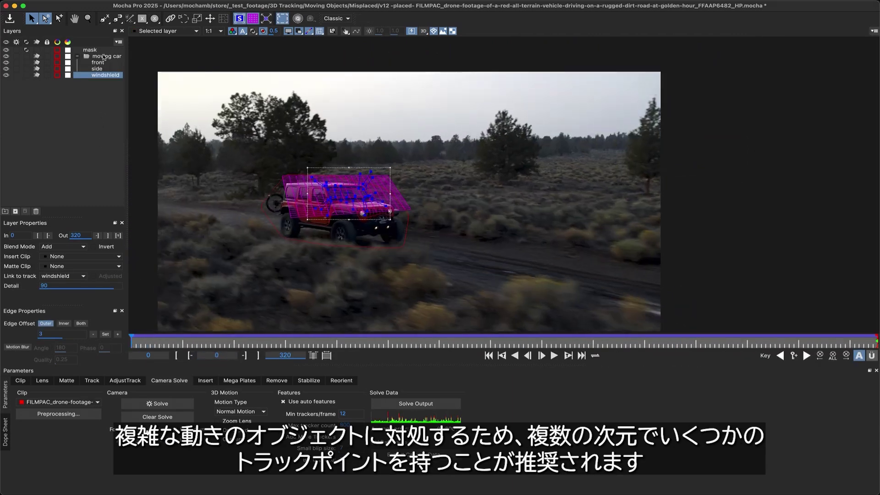
drag(128, 58, 137, 58)
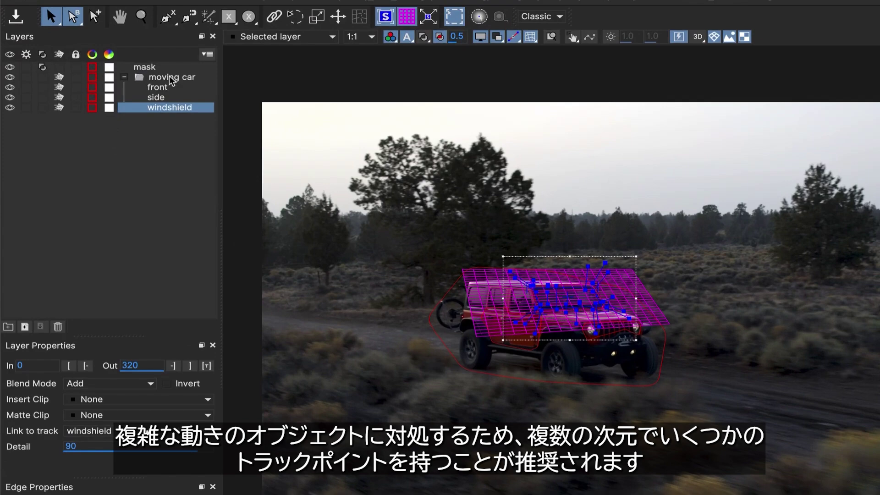
click(107, 56)
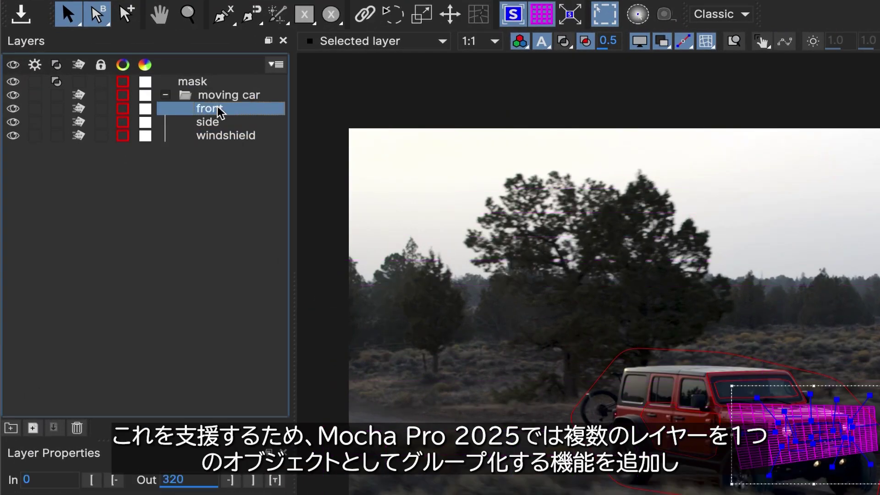
Select the side layer, then the windshield layer, in the moving car group to view their tracking grids.
click(216, 123)
click(223, 138)
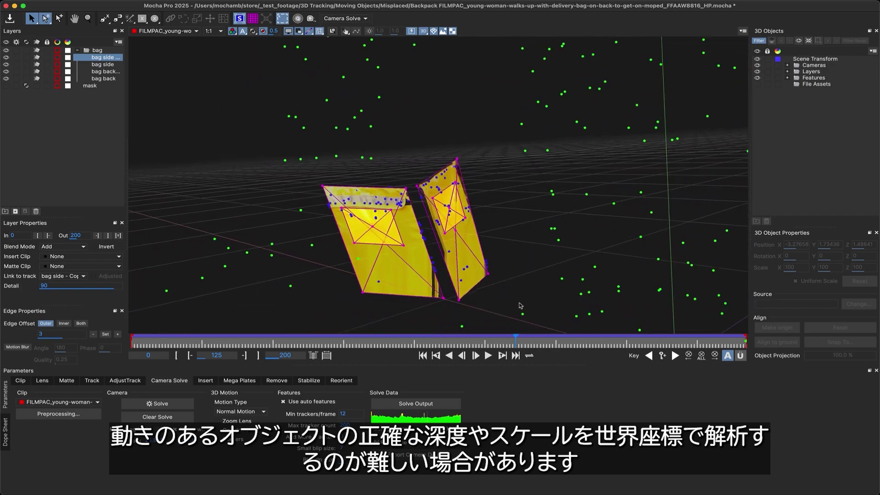
Orbit around the bag planes, then scrub the bag's Object Projection from 100% through 55% to about 14%.
drag(513, 296, 467, 305)
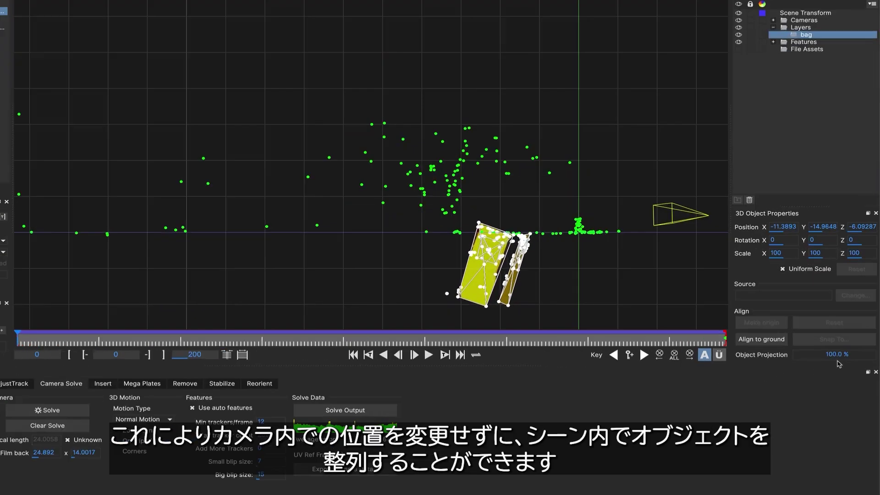
drag(821, 352, 678, 379)
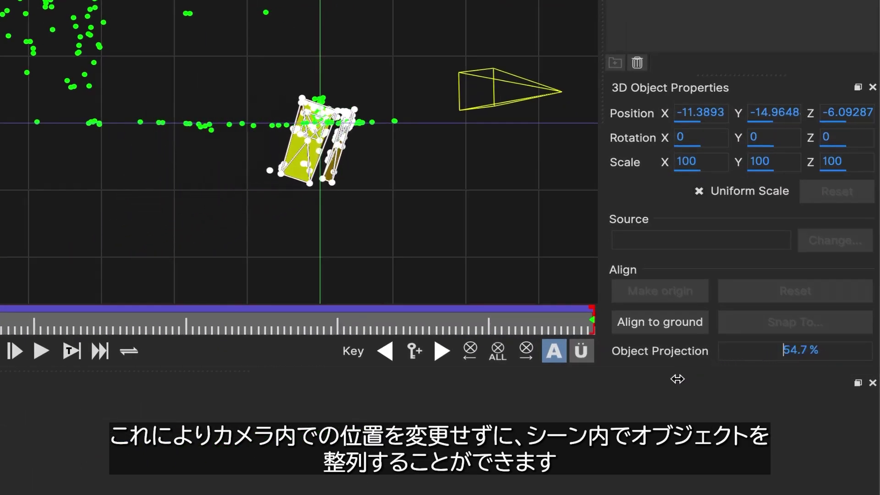
drag(577, 408, 564, 413)
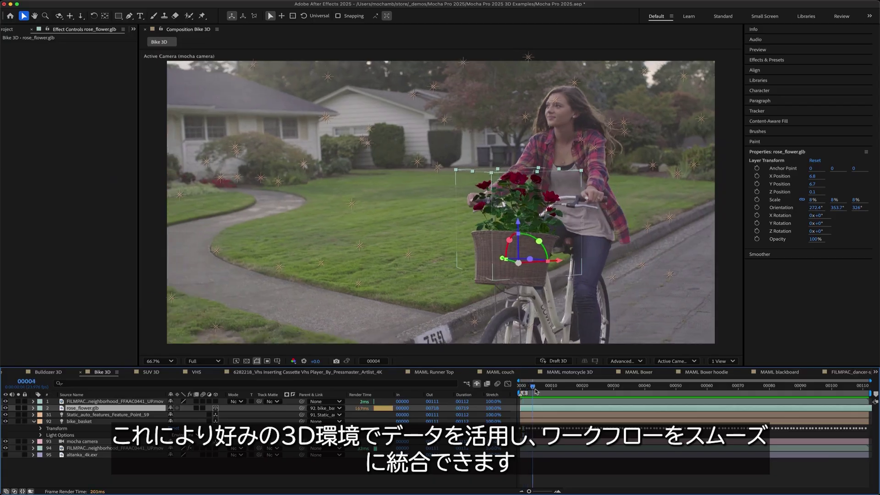
At about frame 33, add Shape Data and 3D Data to the export list, picking After Effects Mask Data.
drag(535, 391, 654, 386)
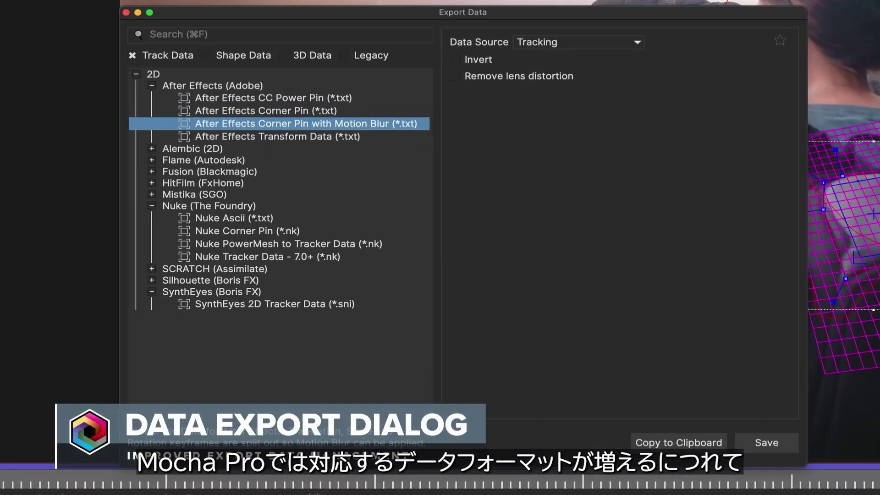
click(253, 53)
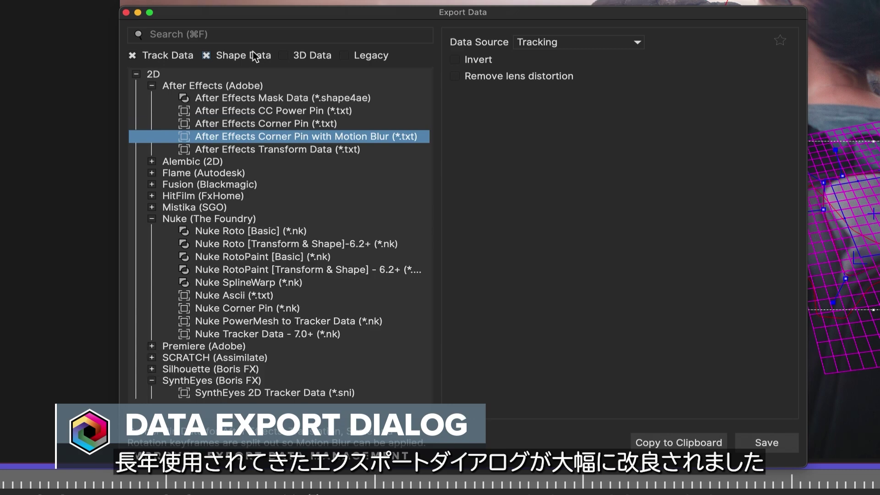
click(263, 97)
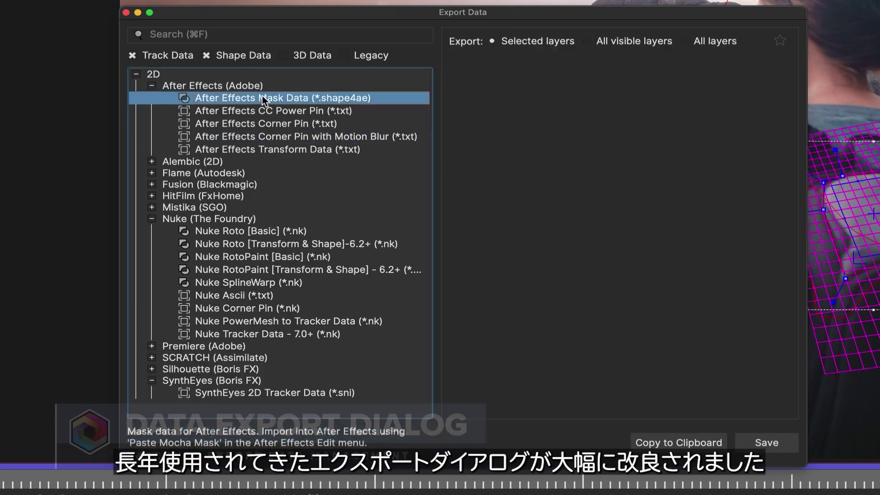
click(302, 55)
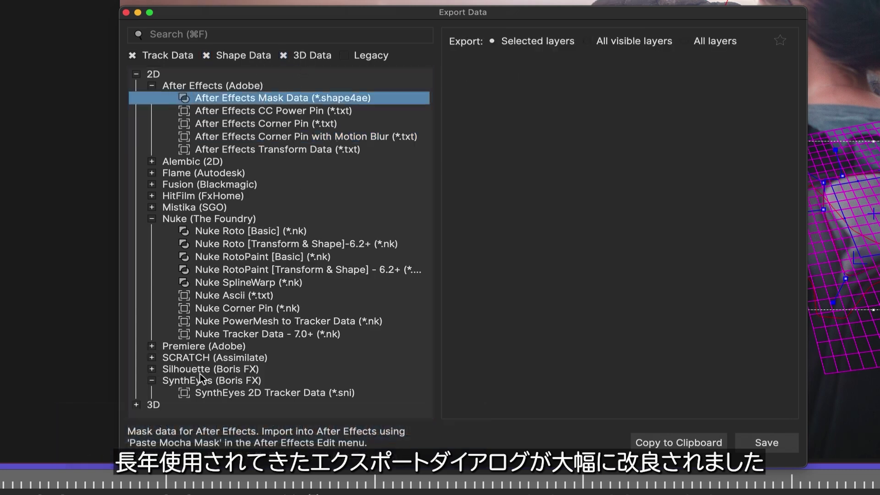
Expand the 3D and After Effects 3D format groups and choose After Effects 3D Motion Data.
click(137, 404)
scroll(264, 365, down, 3)
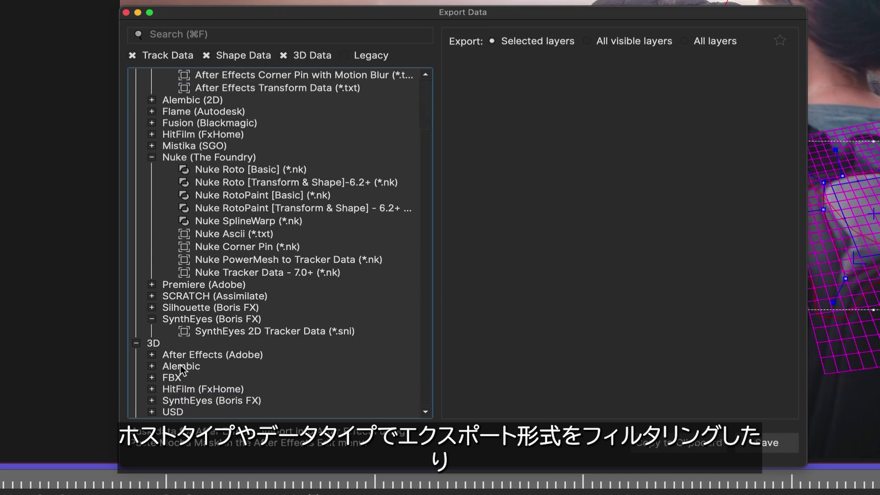
click(152, 355)
click(254, 367)
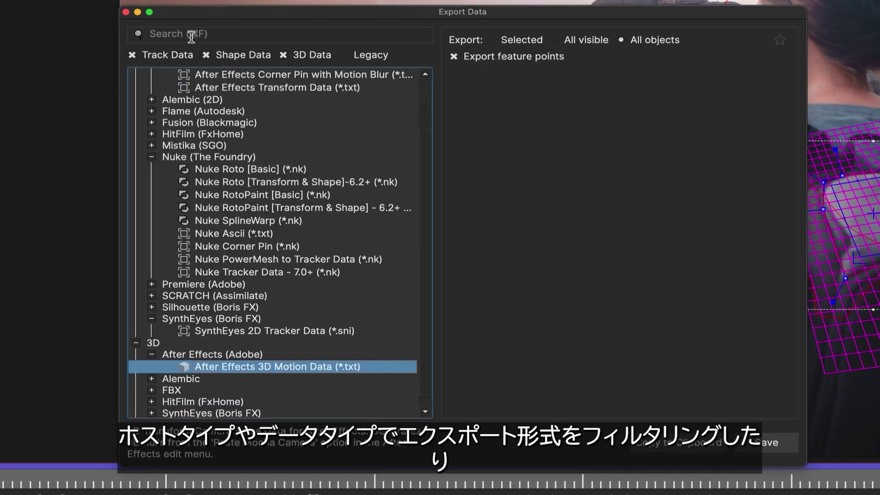
Search the format list for 'Fl' and choose Flame Tracer [Basic].
click(192, 34)
text(Flame)
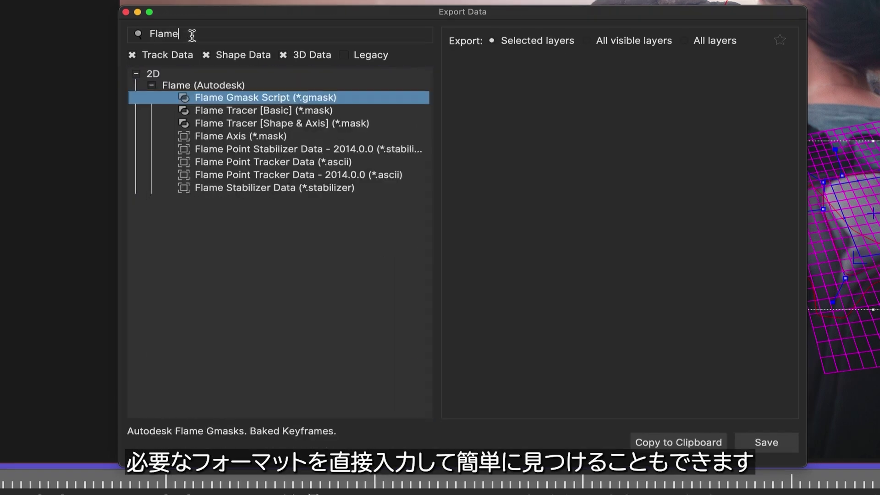
click(251, 112)
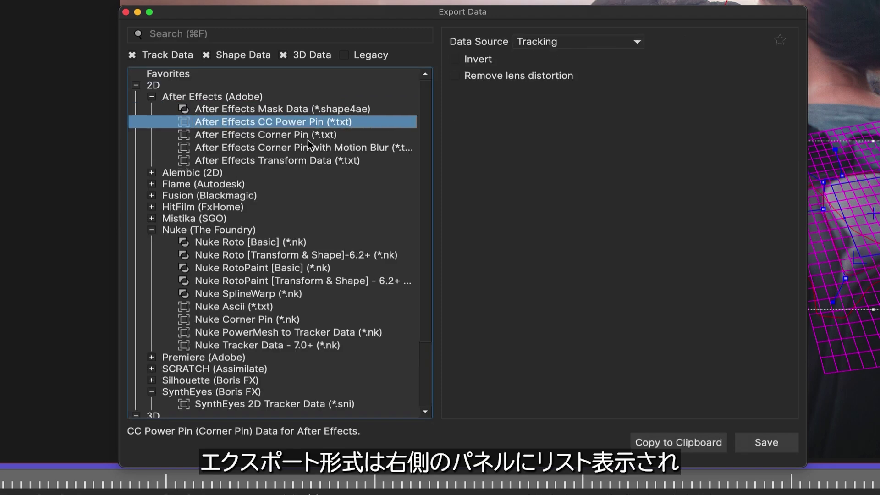
Choose After Effects Corner Pin with Motion Blur, star it as a favourite, and reselect it from favourites.
click(310, 147)
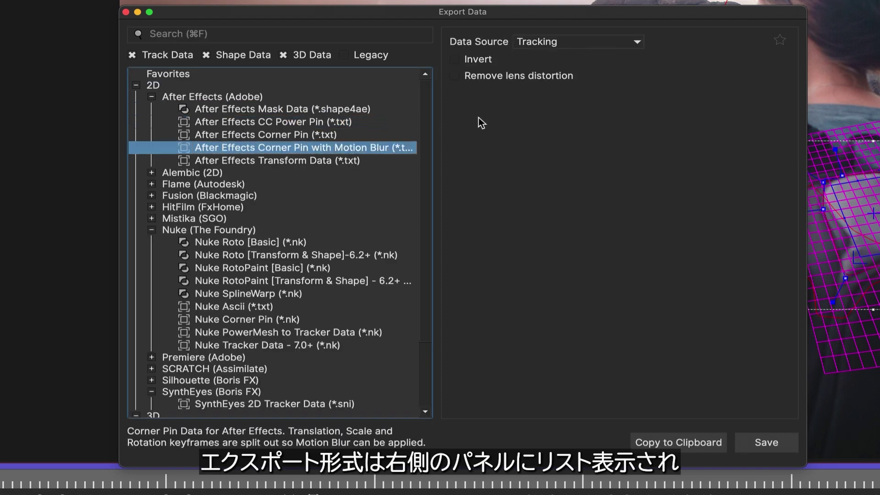
click(780, 40)
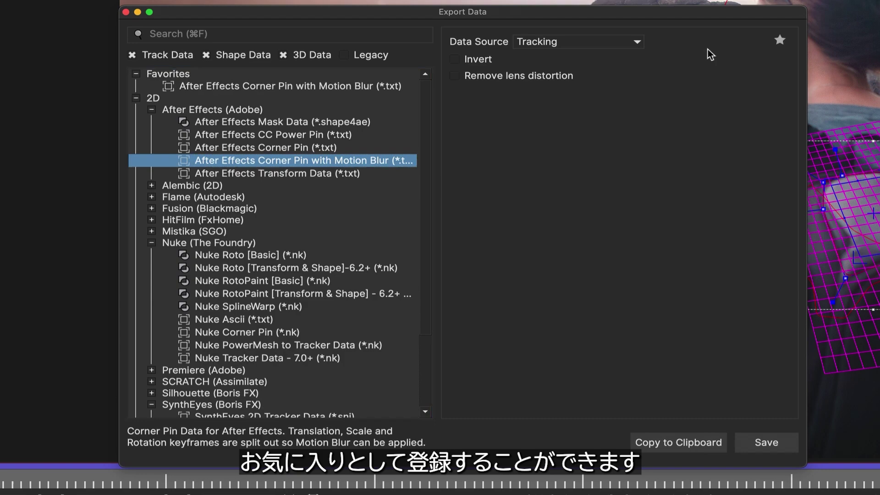
click(337, 85)
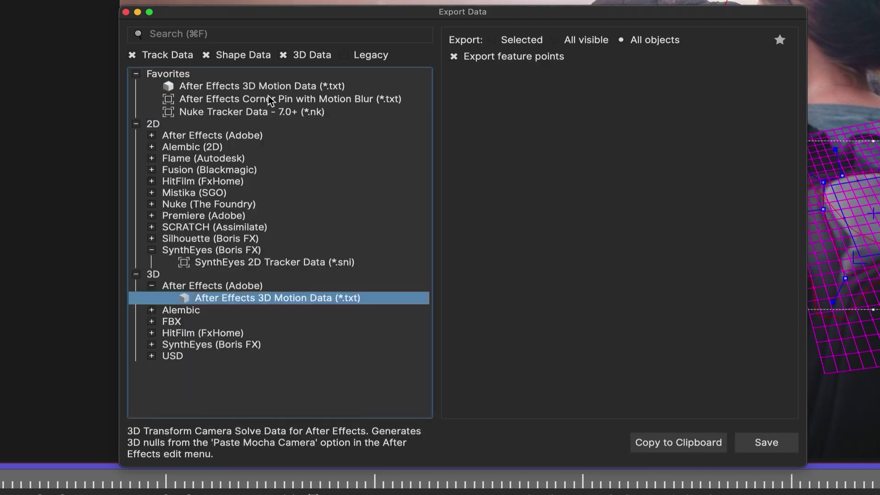
click(269, 98)
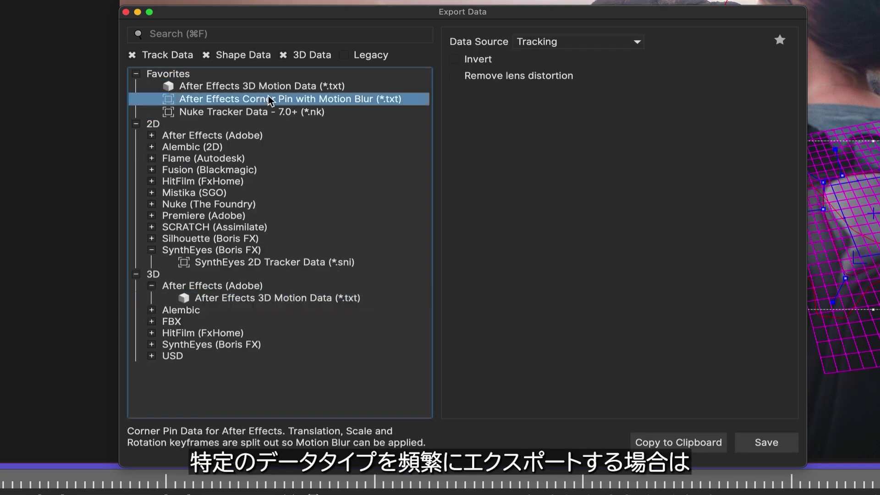
Copy the Corner Pin export to the clipboard, then repeat it with File > Export Again.
click(678, 442)
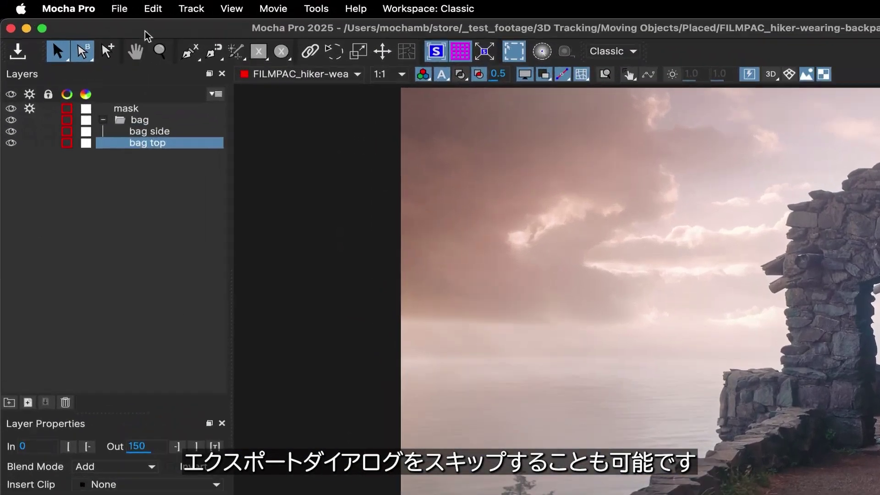
click(125, 11)
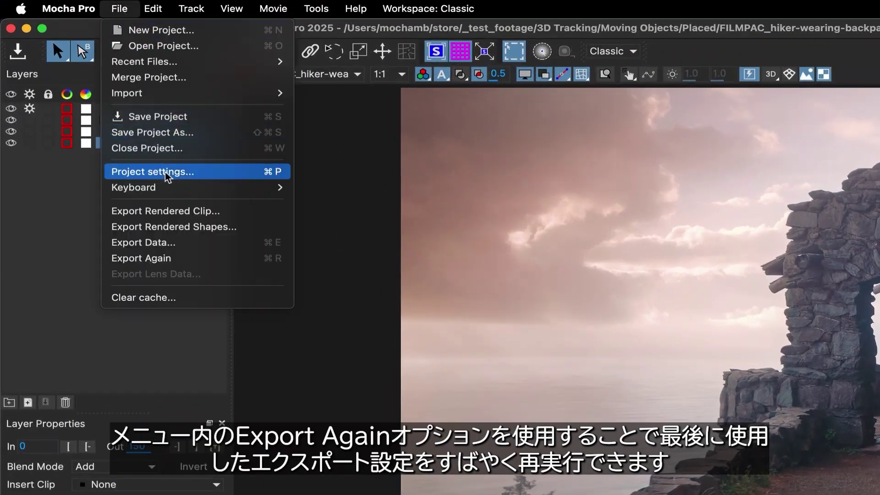
click(211, 262)
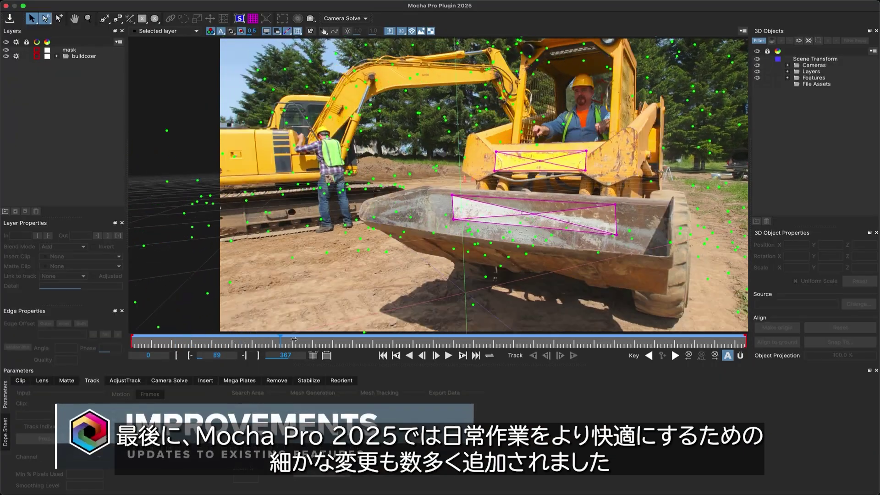
Select the bulldozer in 3D Objects, hide every plane except the bucket, and orbit around it.
click(788, 72)
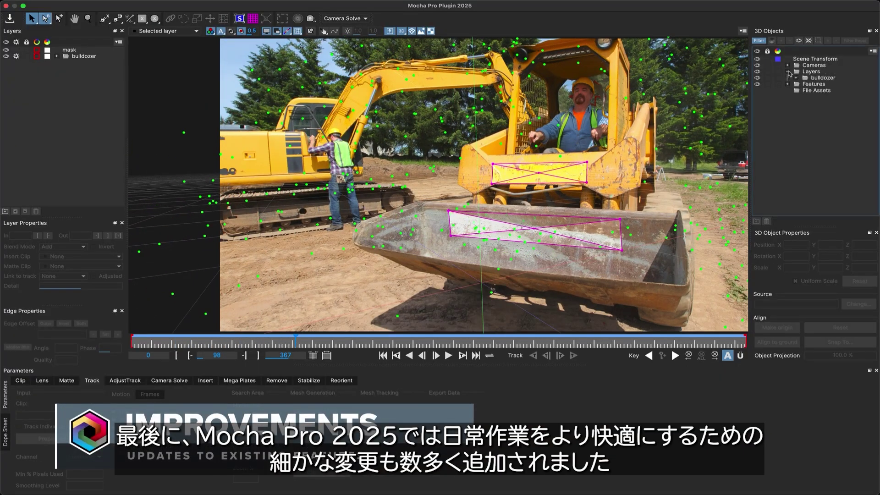
click(809, 79)
right_click(572, 228)
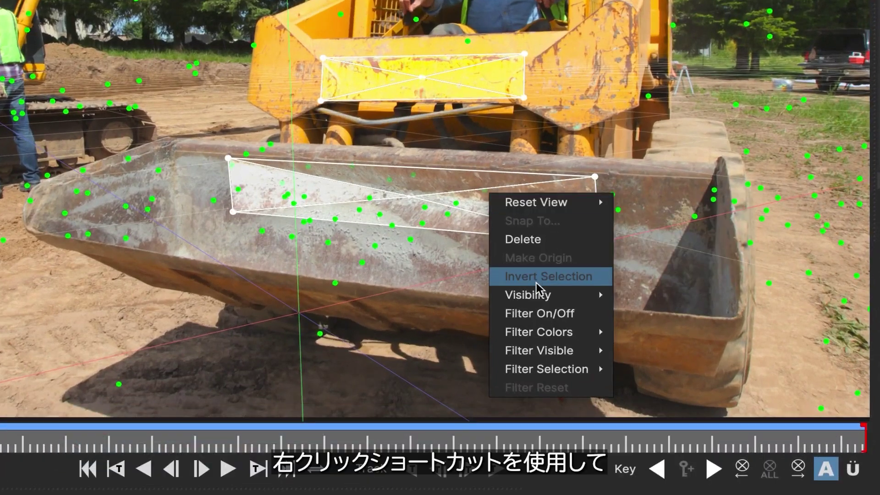
mouse_move(539, 298)
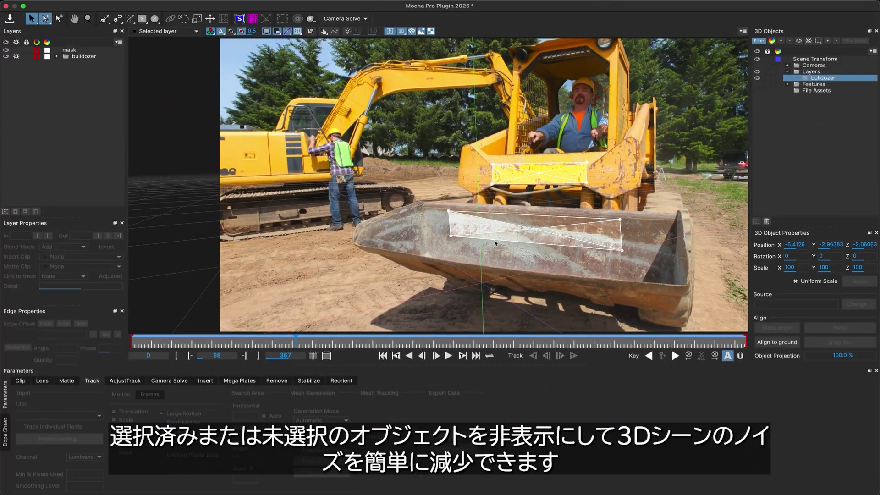
drag(527, 239, 562, 238)
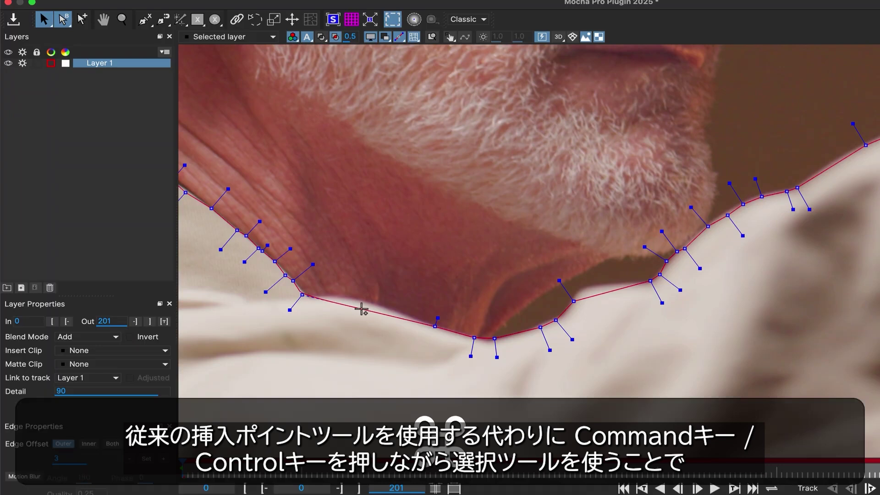
Insert two new control points at separate spots along the neck spline on Layer 1.
super+click(362, 305)
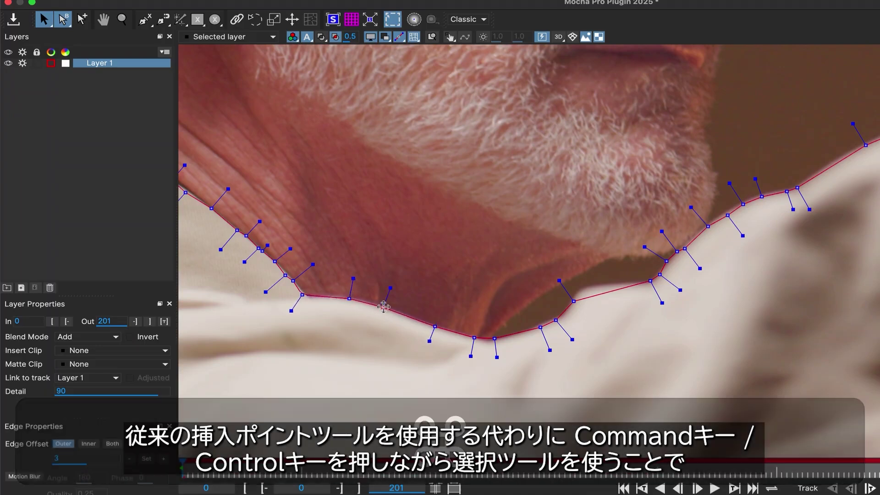
super+click(600, 285)
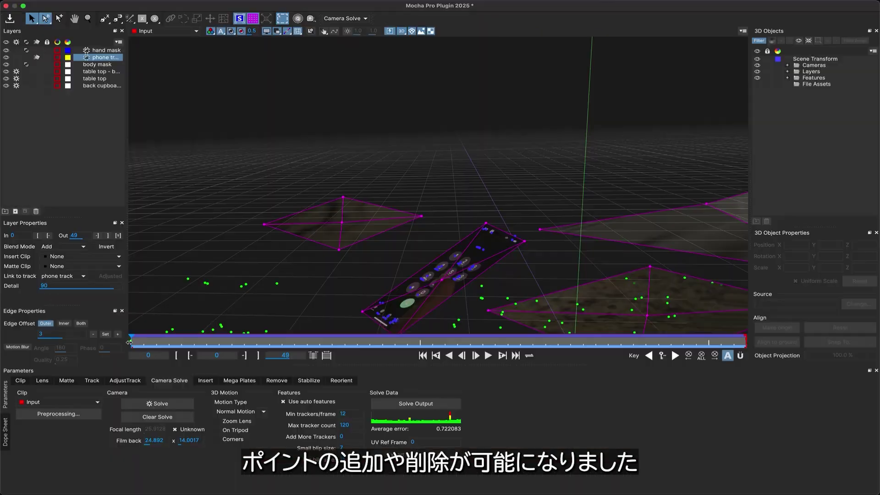
Scrub back to frame 17, then play the phone camera solve and stop around frame 5.
drag(591, 341, 304, 347)
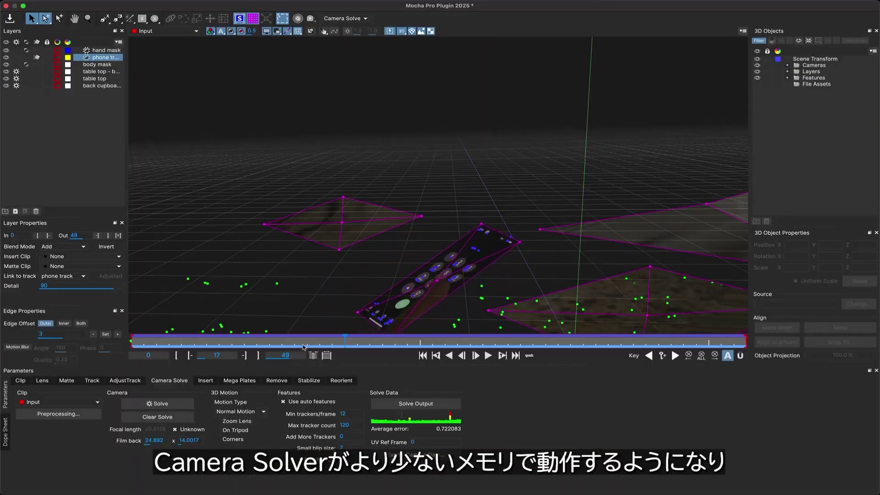
key(space)
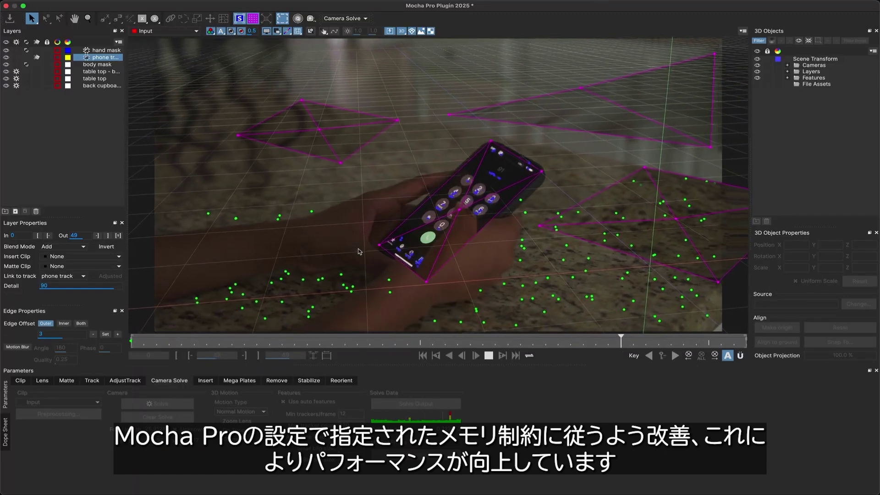
key(space)
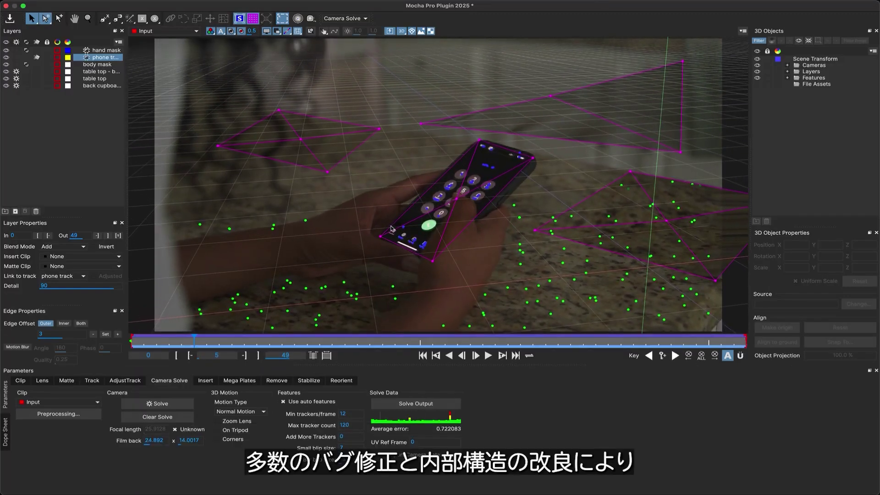